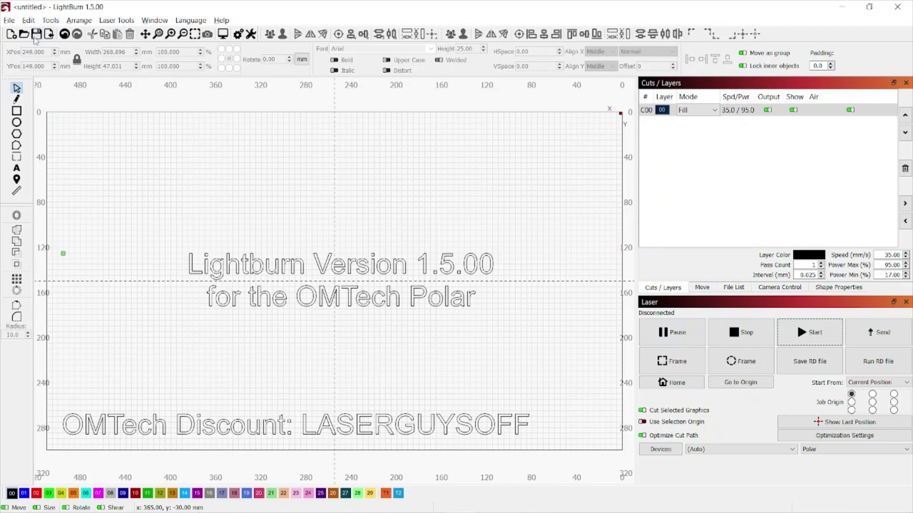
In Device Settings, enable the Z axis, OMTech Polar and Optimize Z moves under Z Control
click(29, 20)
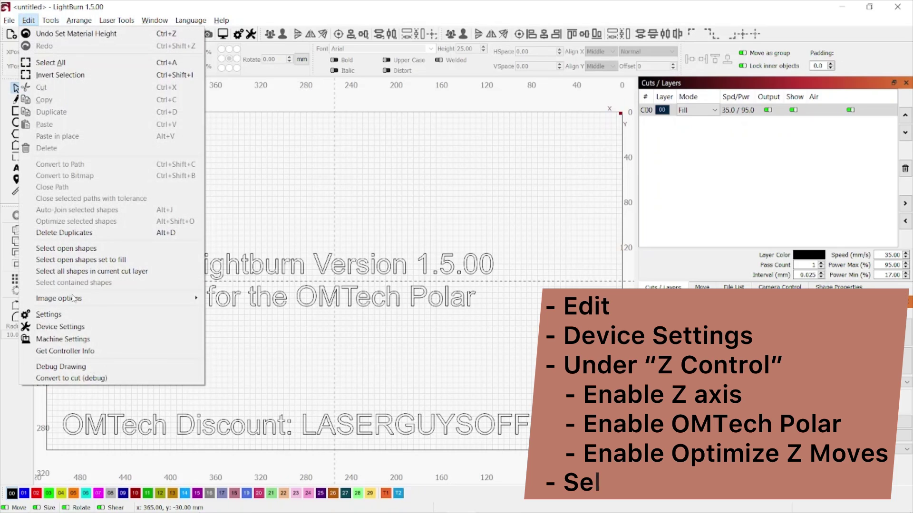
click(60, 327)
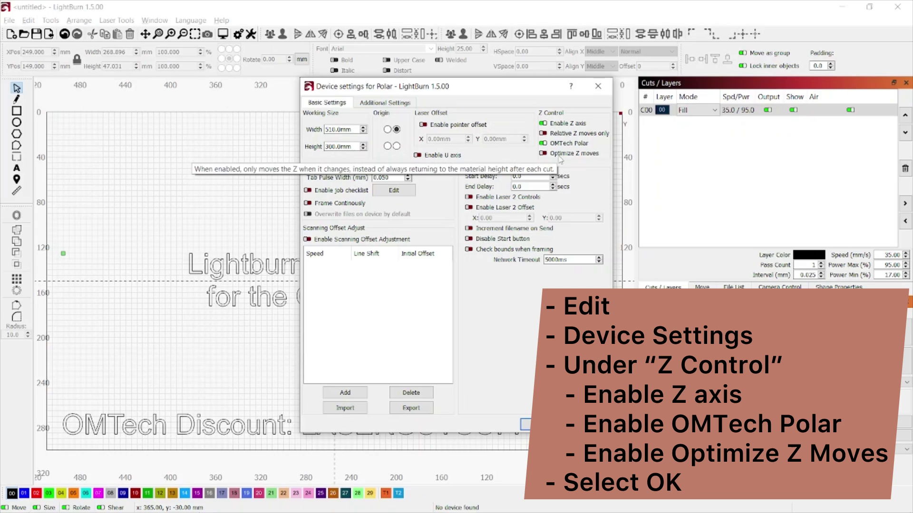
click(561, 154)
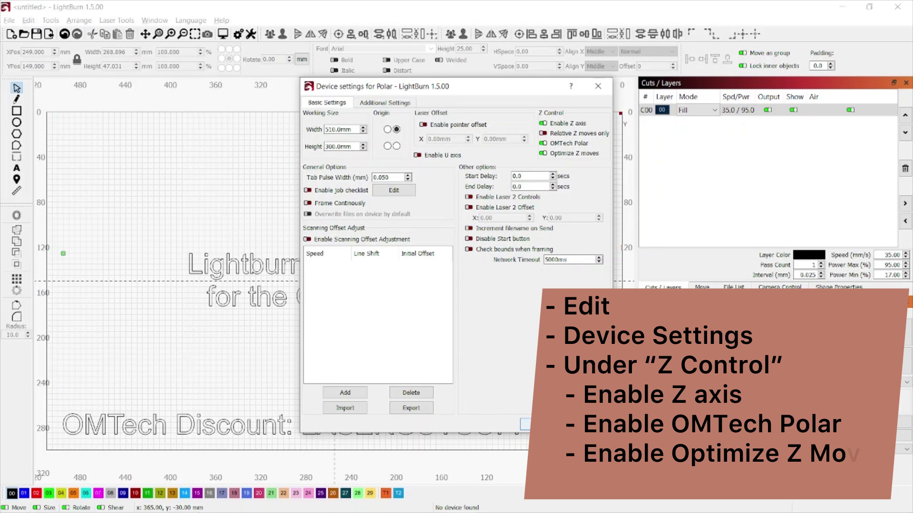
click(537, 423)
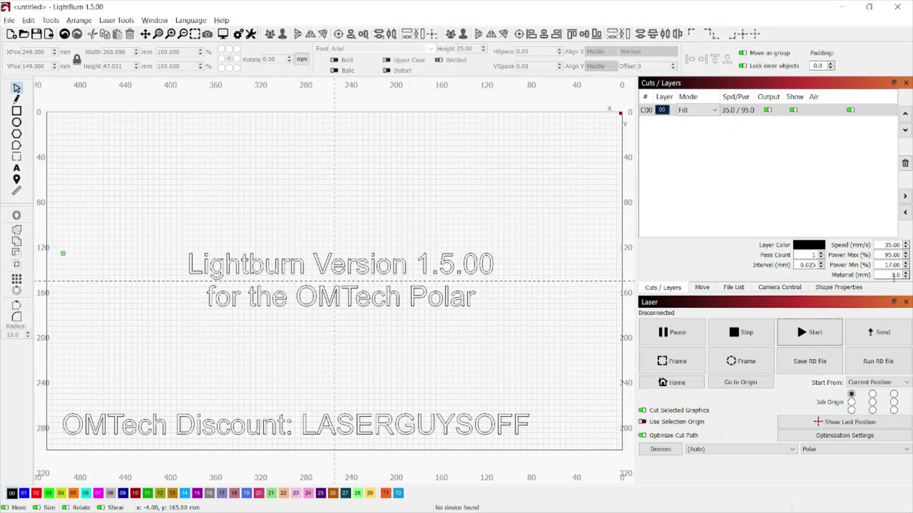
Enter 3 in the layer's Material (mm) thickness field so it reads 3.0 mm
double_click(891, 276)
text(3)
key(Tab)
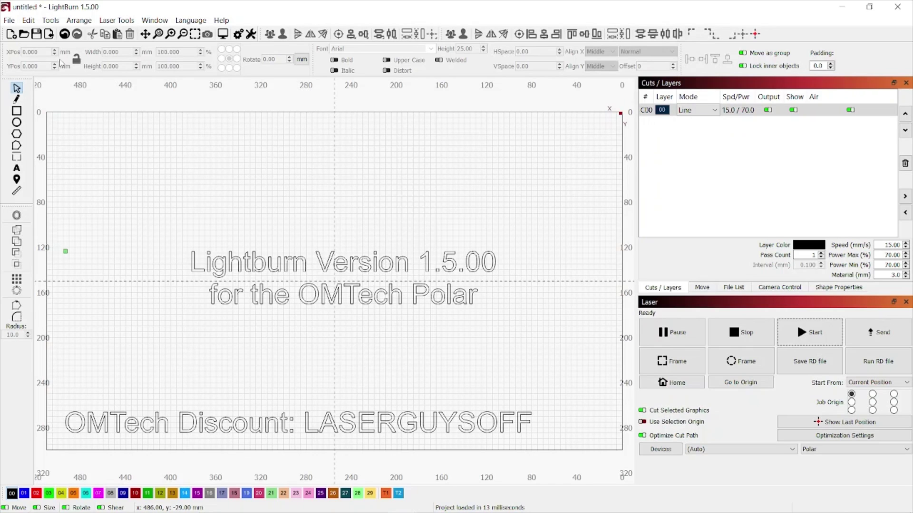
Open Machine Settings and unlock the Vendor Settings section by accepting the warning
click(29, 21)
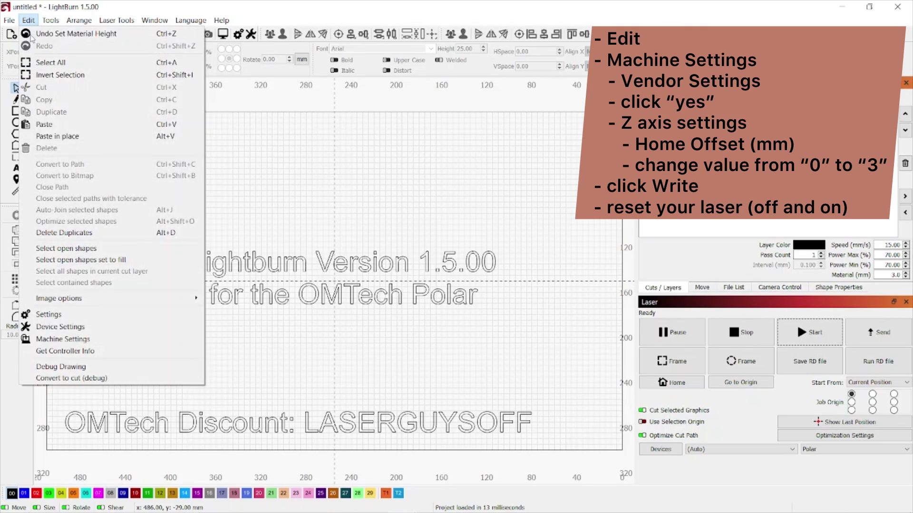
click(59, 339)
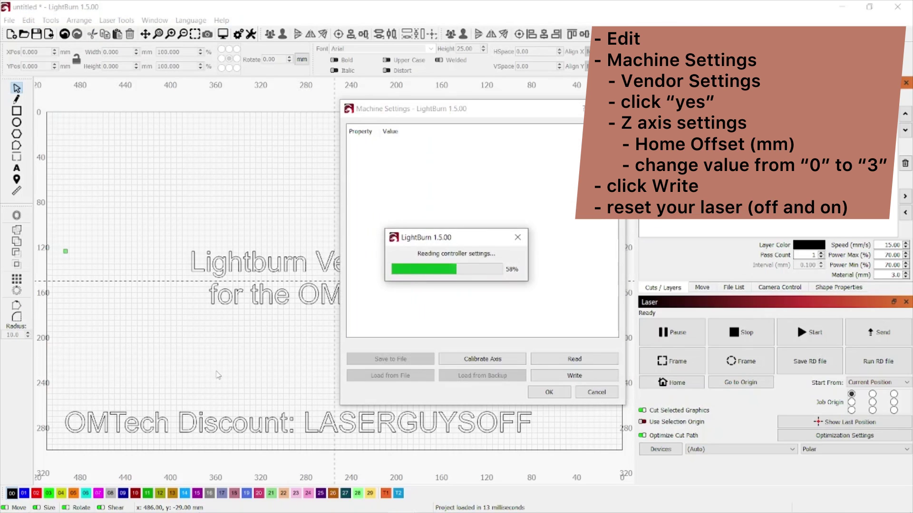
scroll(406, 296, down, 10)
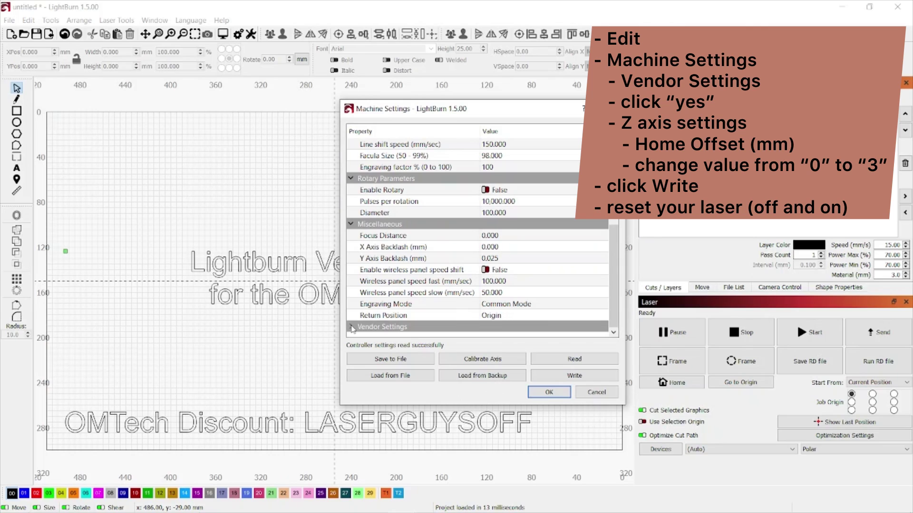
click(351, 327)
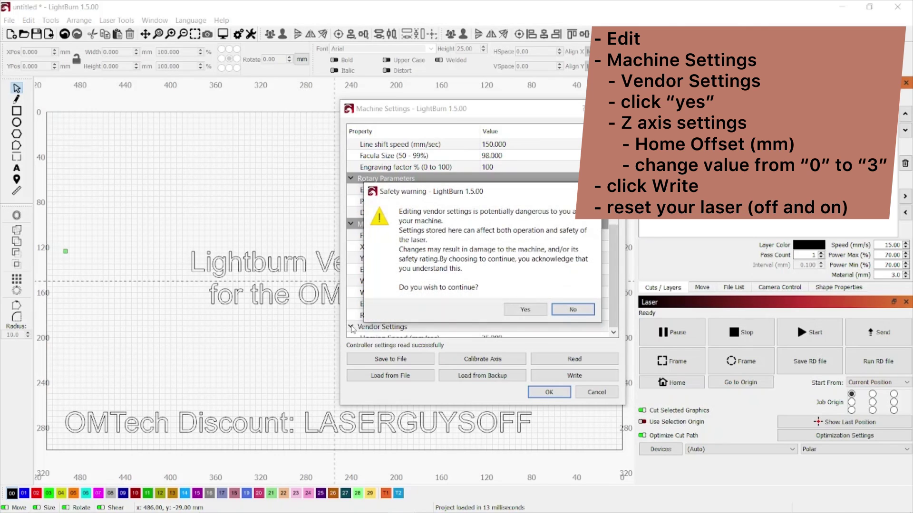
click(525, 309)
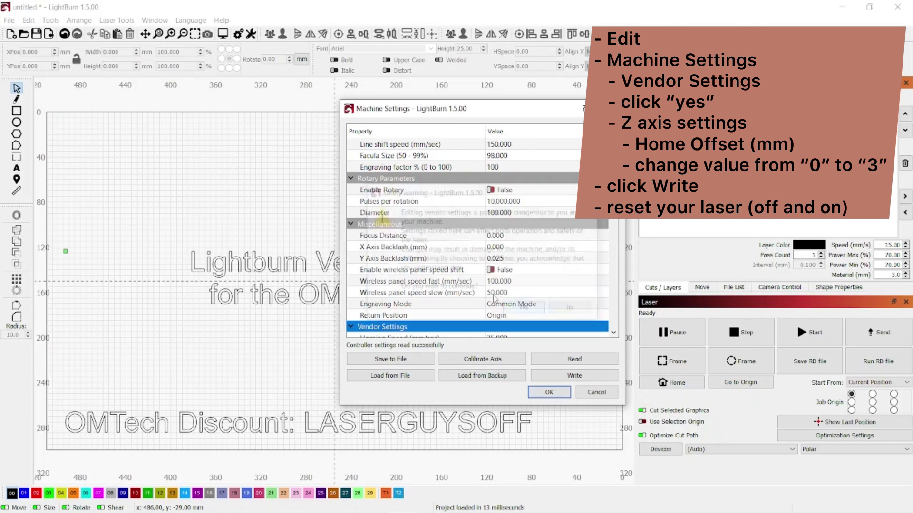
Set the Z Axis Home offset to 3 and write it to the controller
scroll(449, 276, down, 3)
scroll(449, 275, down, 1)
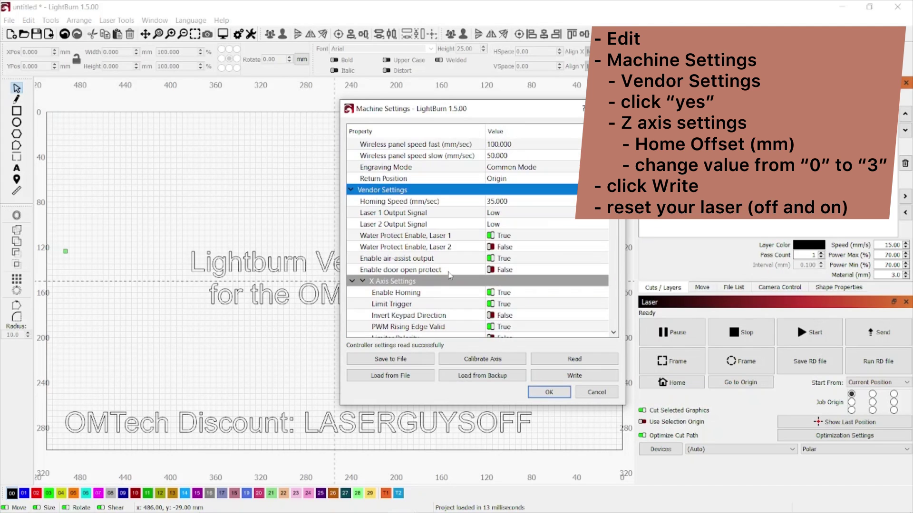
scroll(411, 281, down, 2)
scroll(404, 276, down, 2)
scroll(394, 269, down, 2)
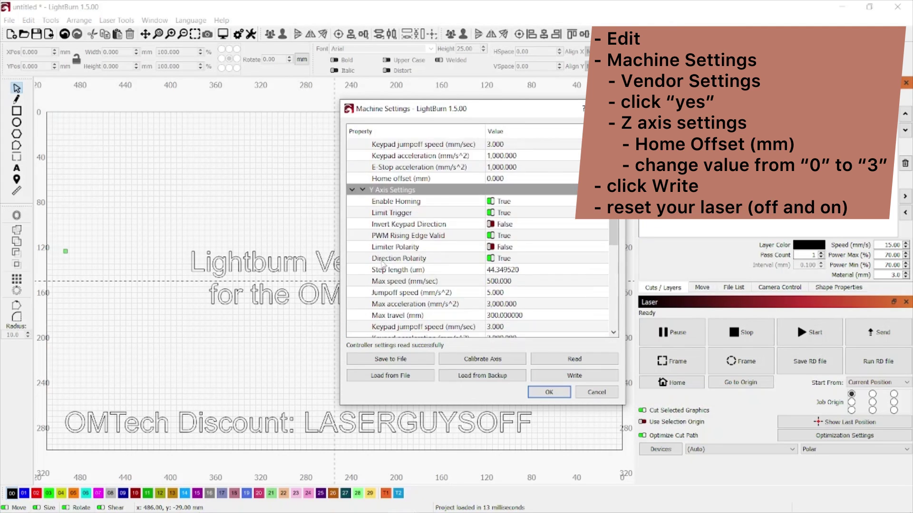
scroll(384, 263, down, 2)
scroll(384, 263, down, 2)
scroll(407, 219, down, 1)
scroll(406, 220, down, 1)
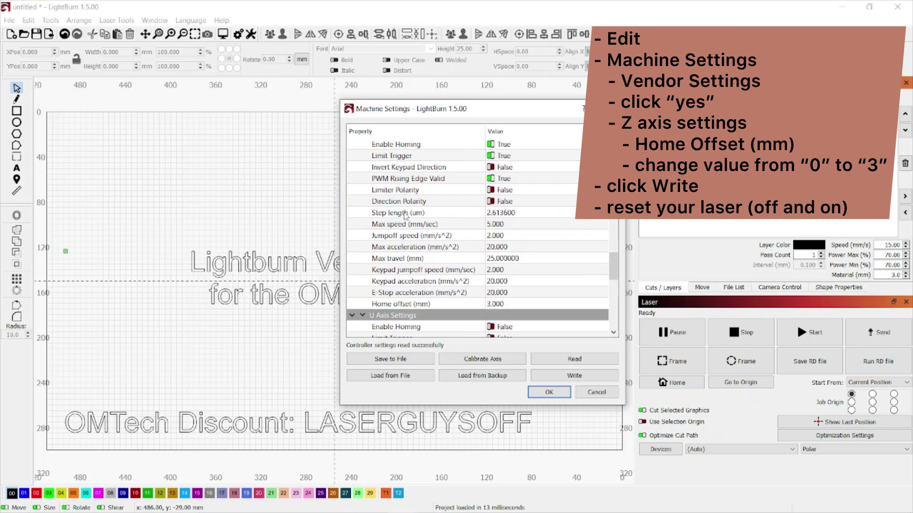
scroll(406, 220, up, 2)
scroll(407, 220, down, 1)
scroll(407, 224, down, 1)
double_click(493, 303)
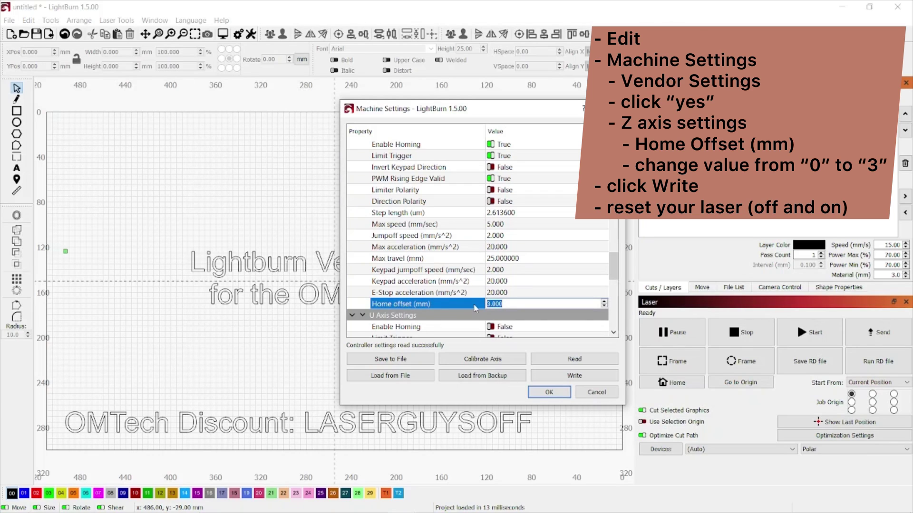
text(3)
click(598, 377)
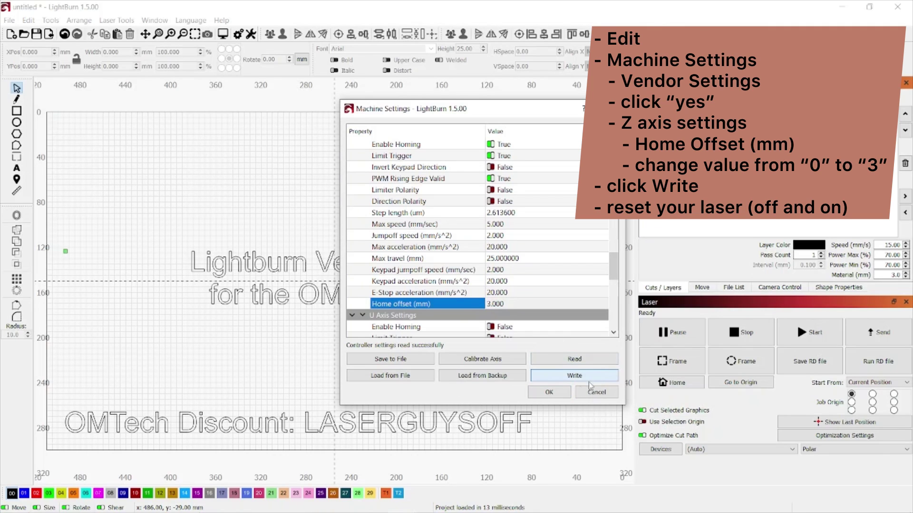
click(559, 397)
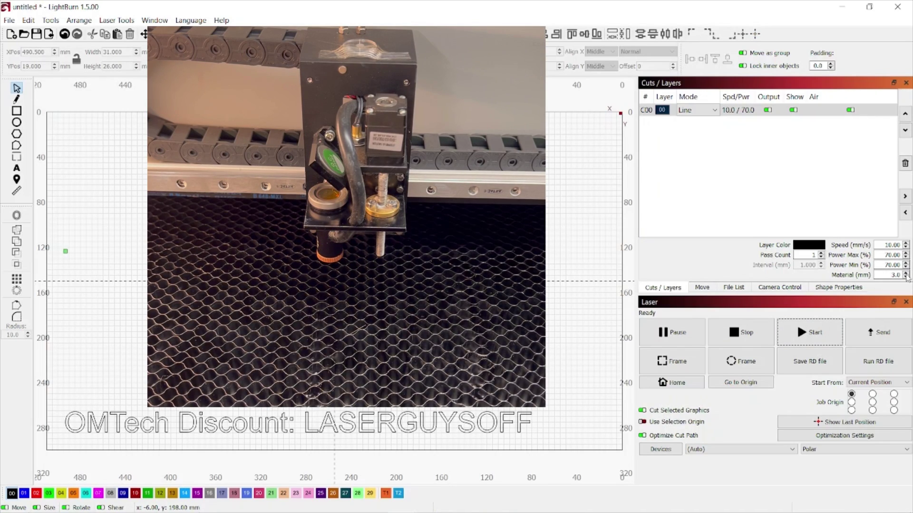
Change the layer's material thickness to 6.0 mm
click(906, 276)
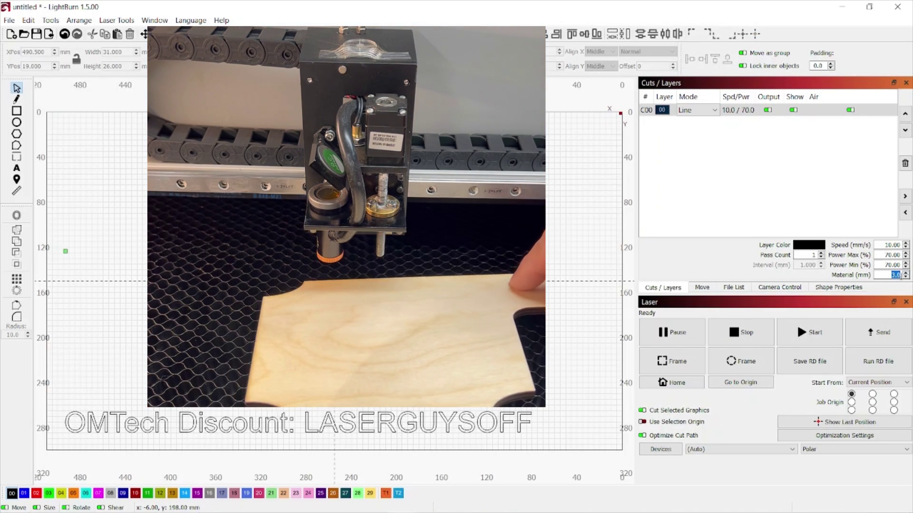
text(6)
key(Tab)
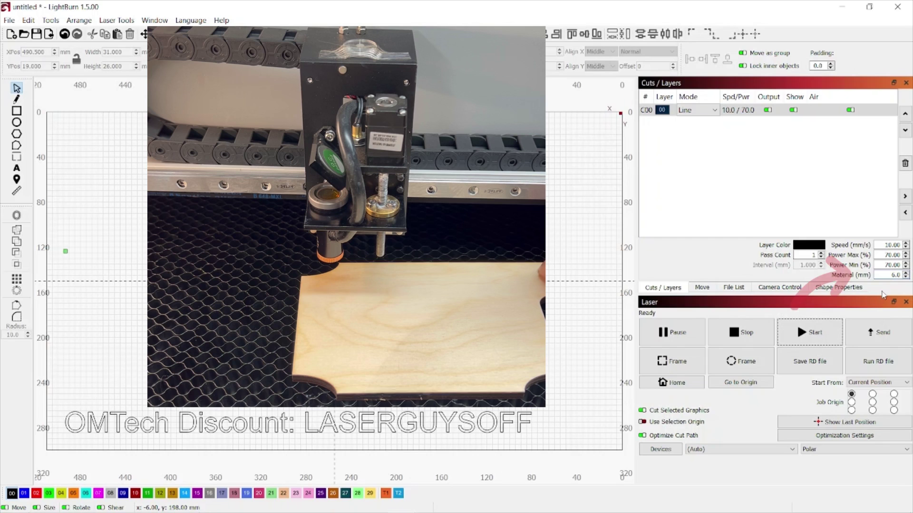
Draw a 32 × 29 mm rectangle near the top-left, then frame and run it on the laser
click(17, 111)
drag(54, 118, 92, 154)
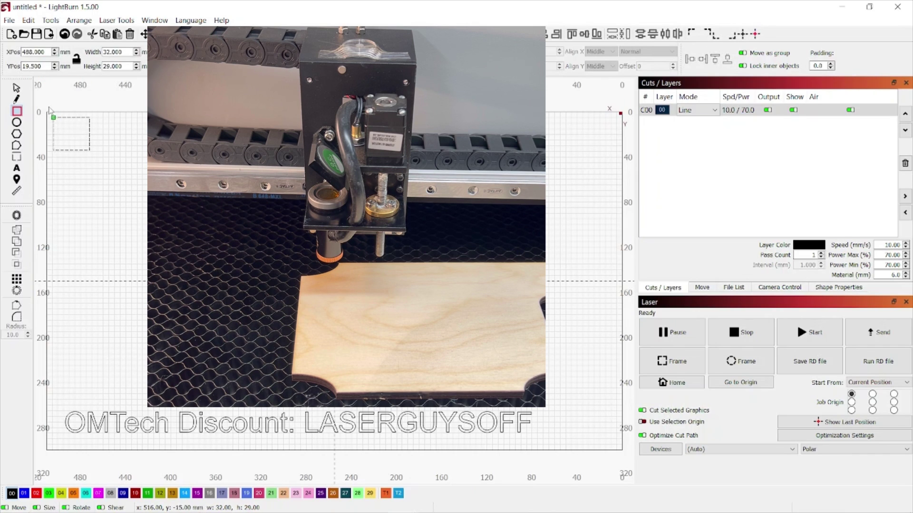
click(688, 364)
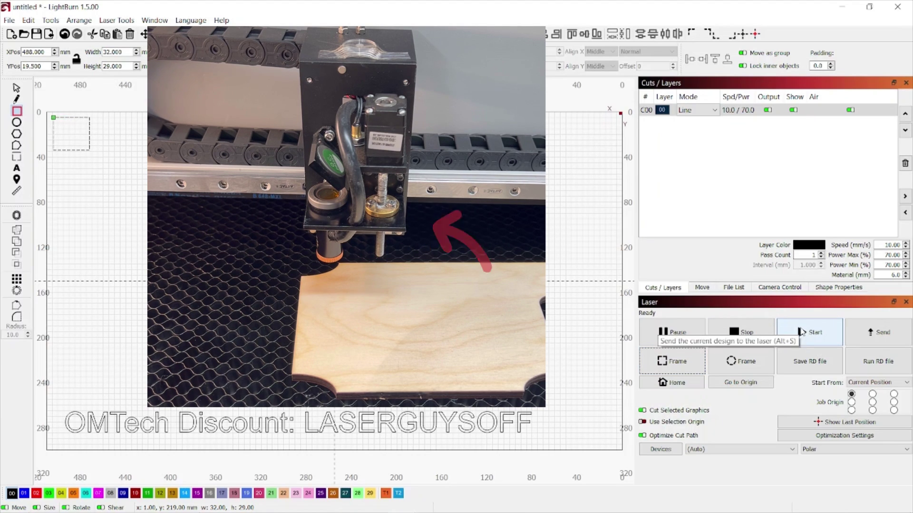
click(801, 332)
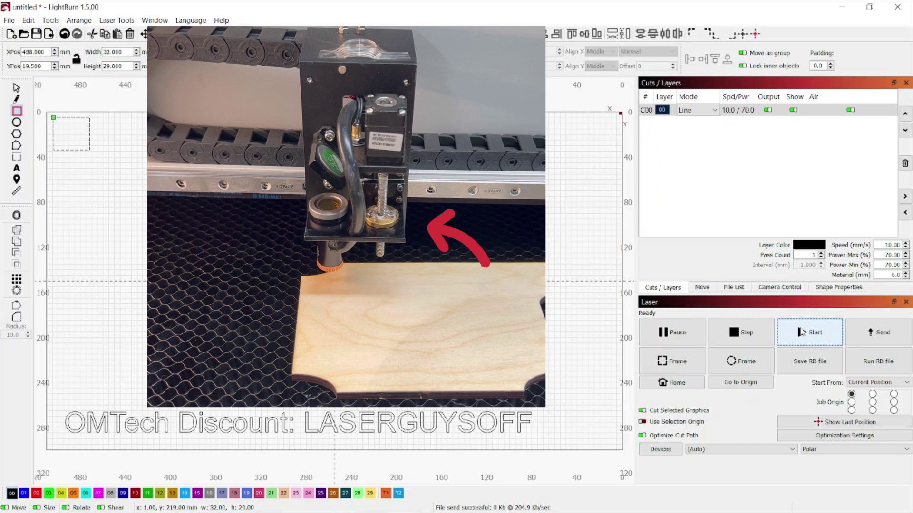